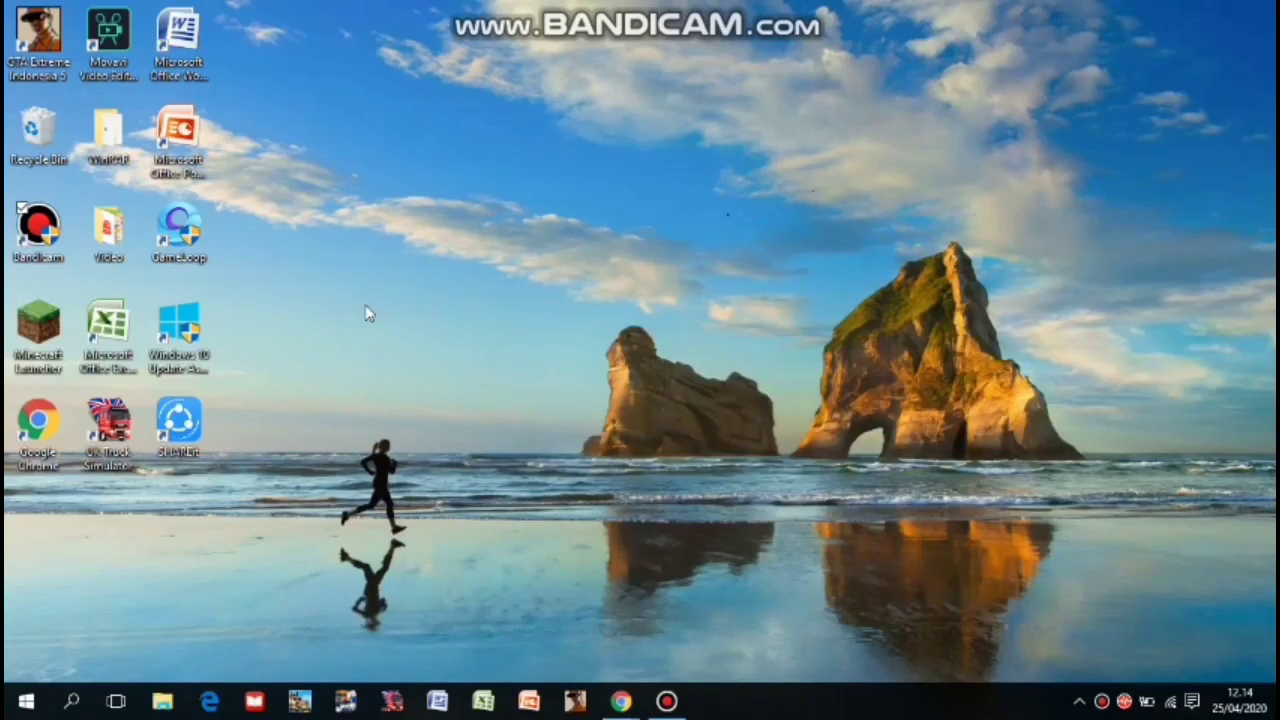
Bring the already open incognito Chrome window to the front
double_click(42, 449)
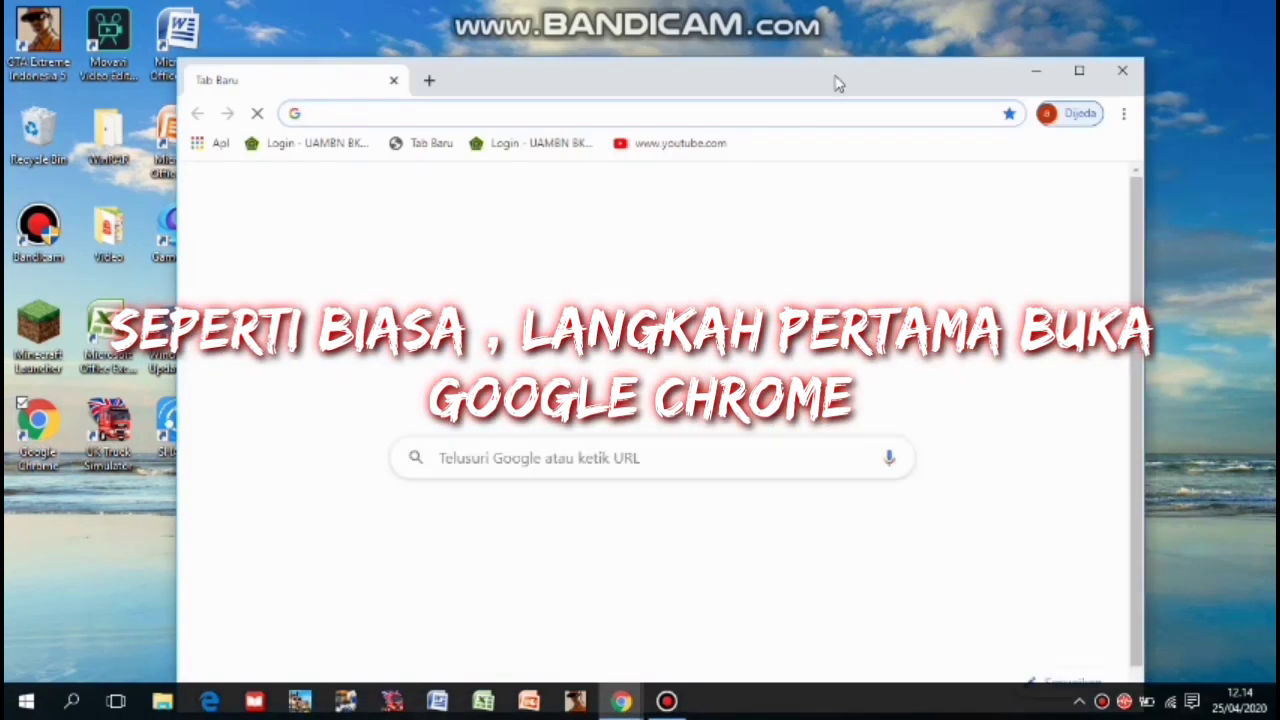
left_click(1120, 70)
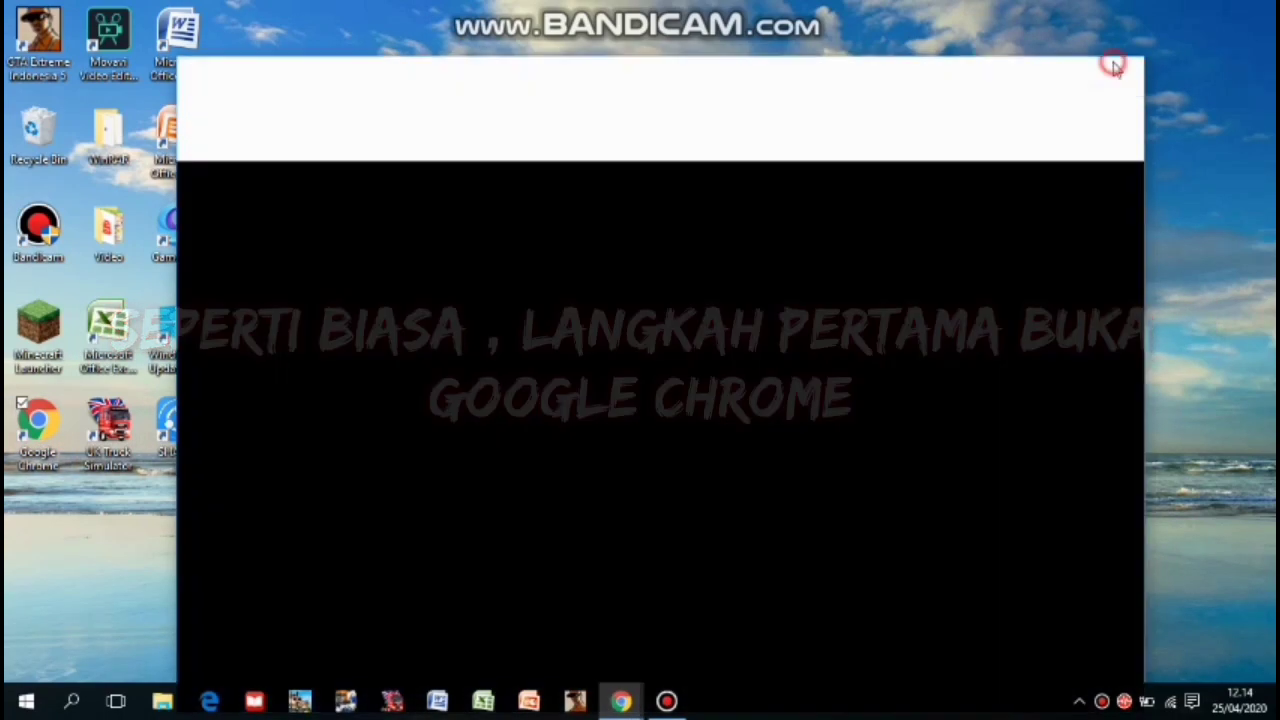
mouse_move(618, 706)
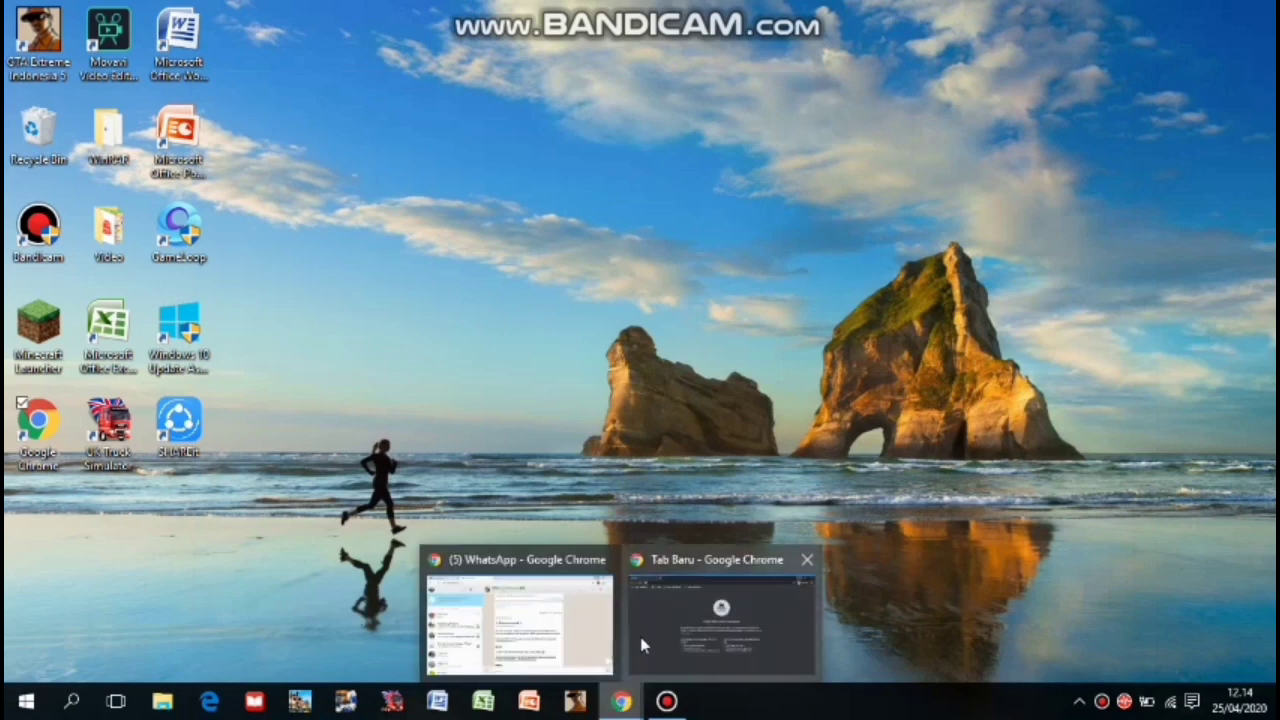
left_click(636, 630)
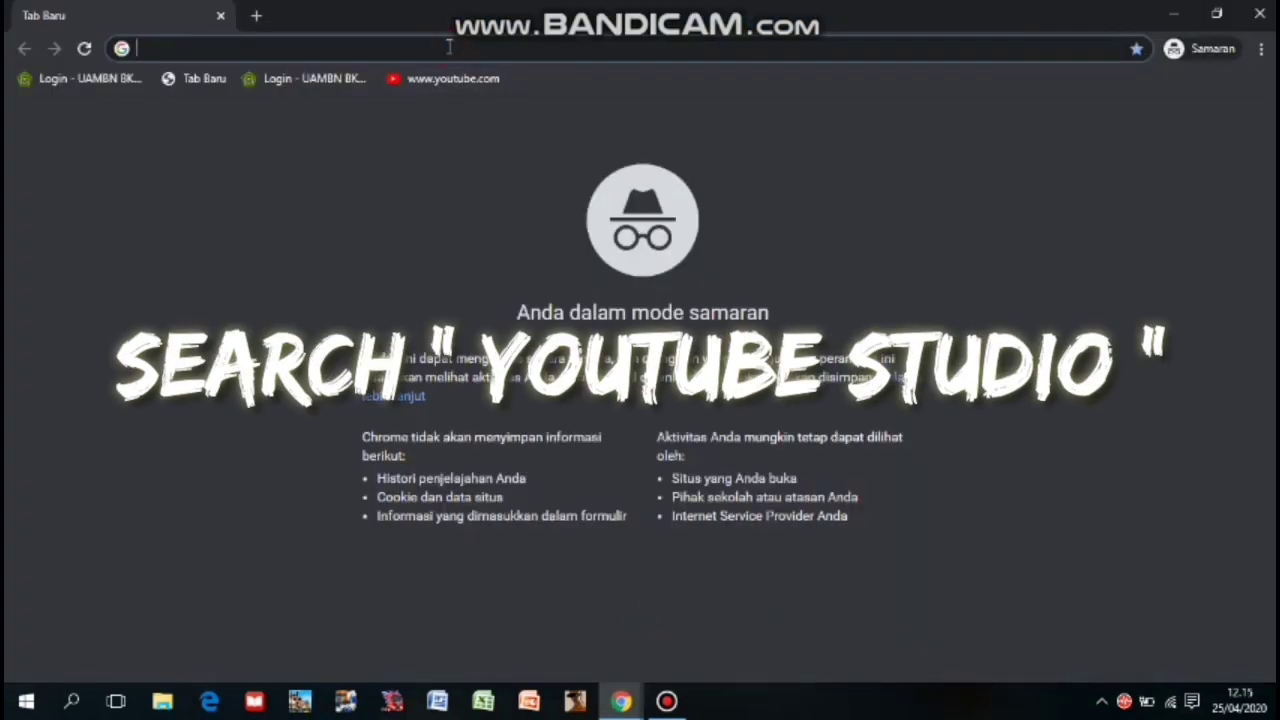
Search Google for "youtube studio"
type("yiut")
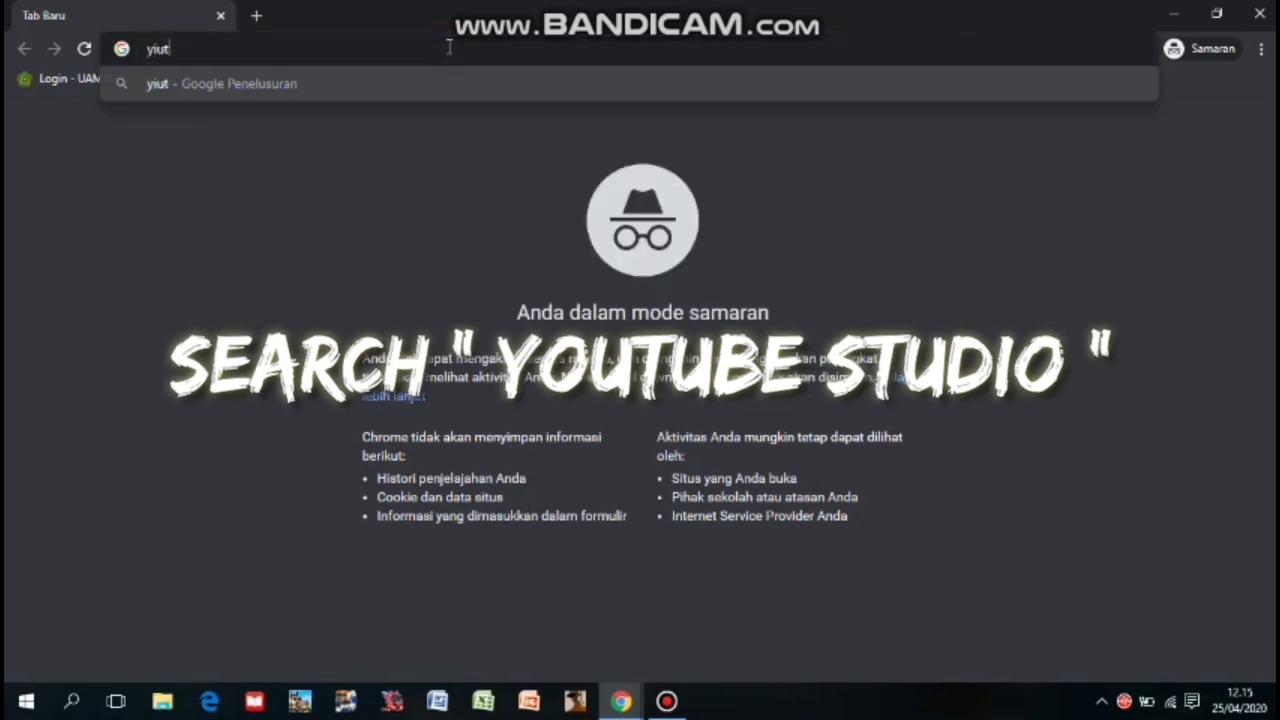
type("u")
key("BackSpace")
key("BackSpace")
key("BackSpace")
key("BackSpace")
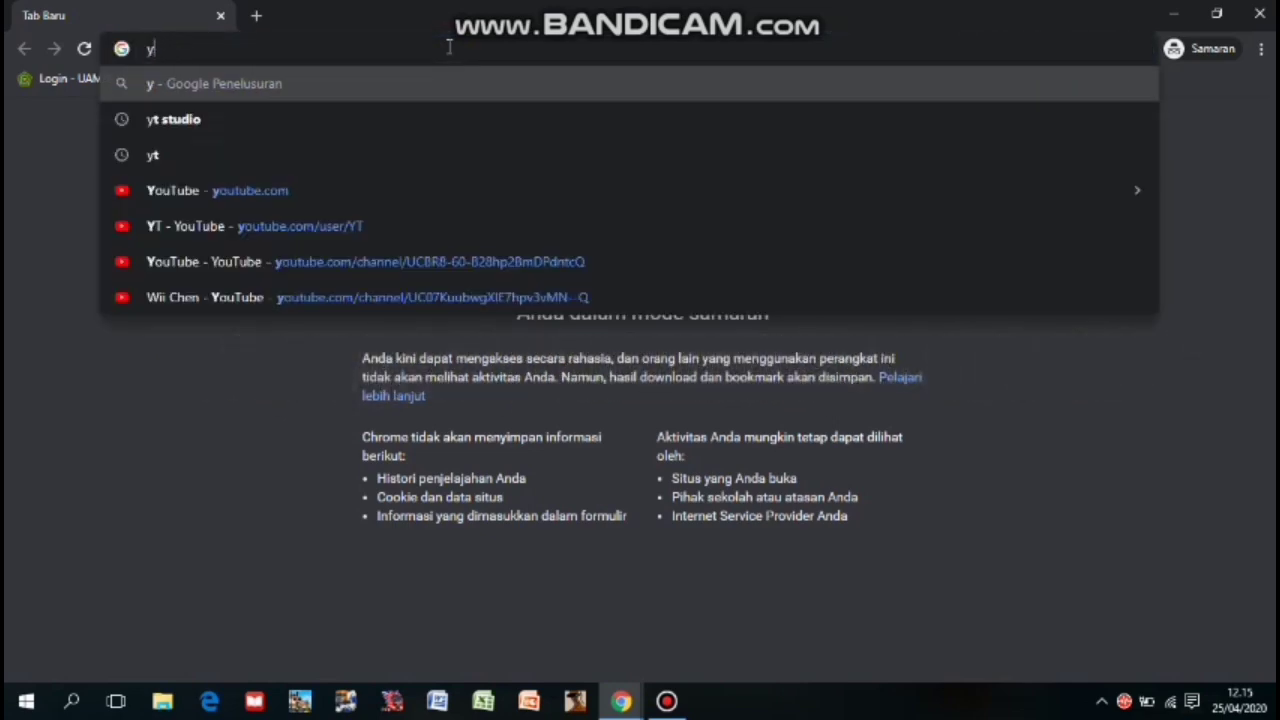
type("outube studio")
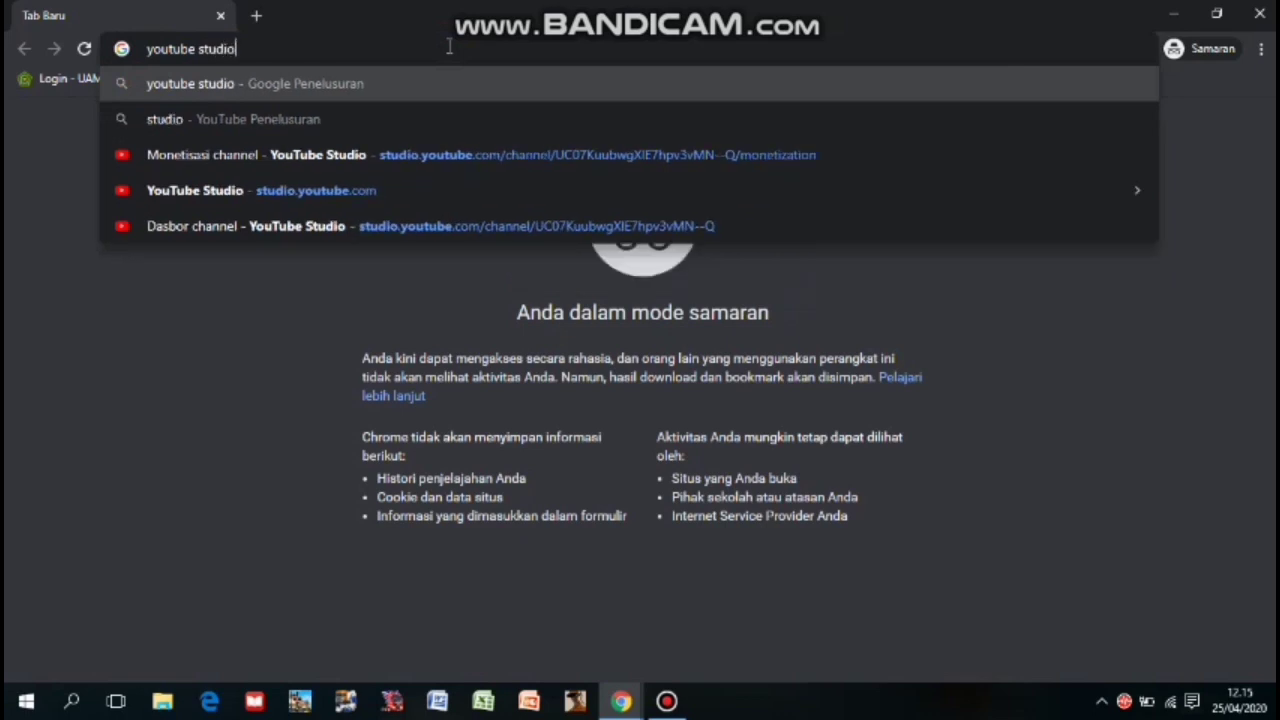
key("Return")
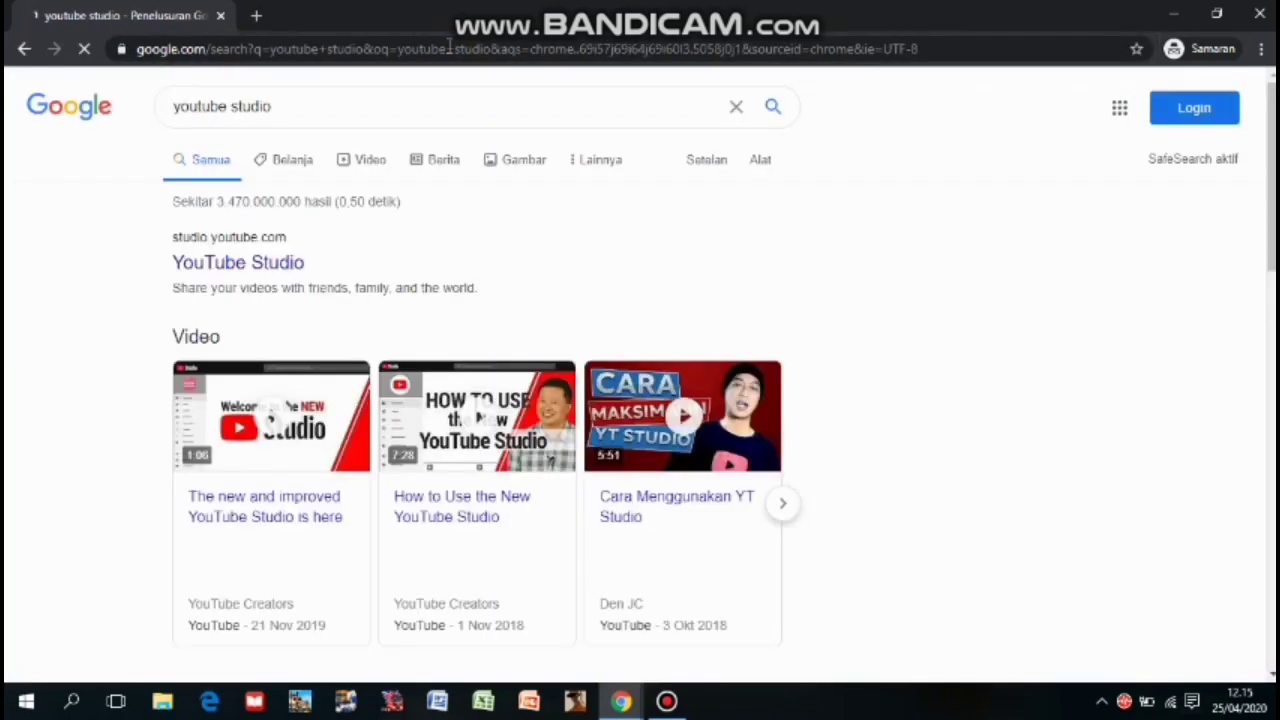
Open the YouTube Studio search result and sign in with the Google account's e-mail and password
left_click(260, 270)
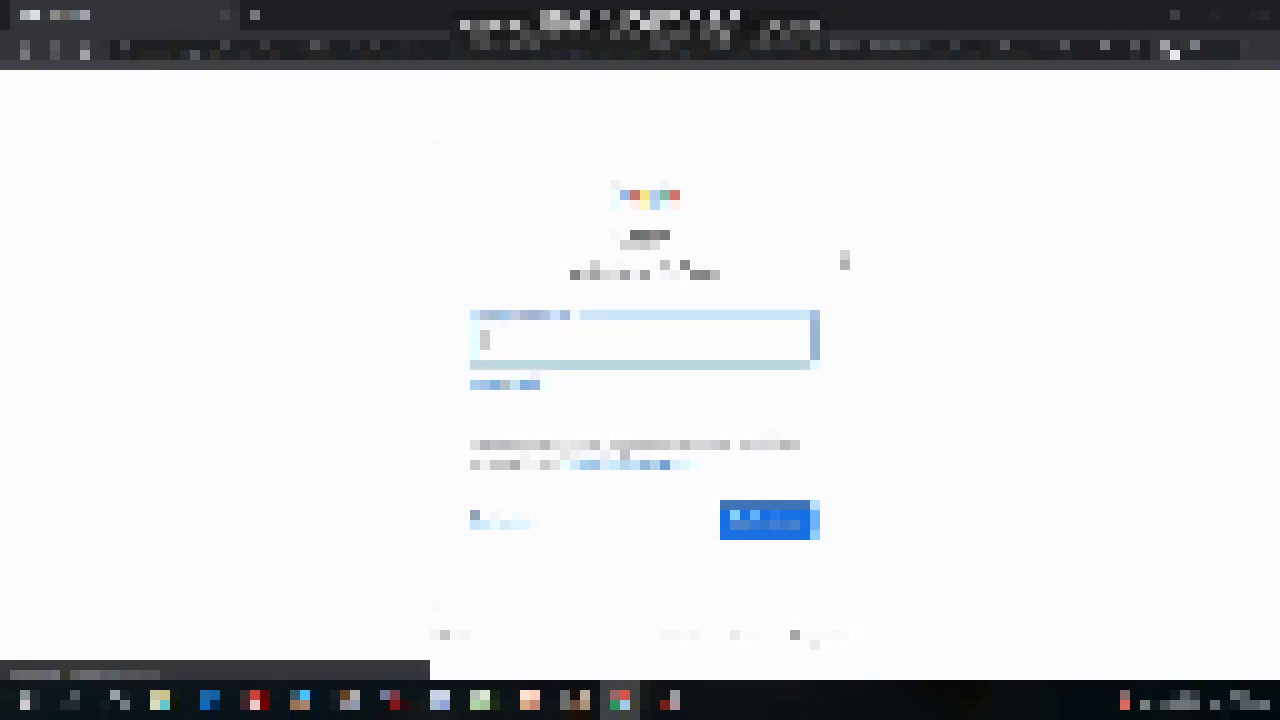
type("you")
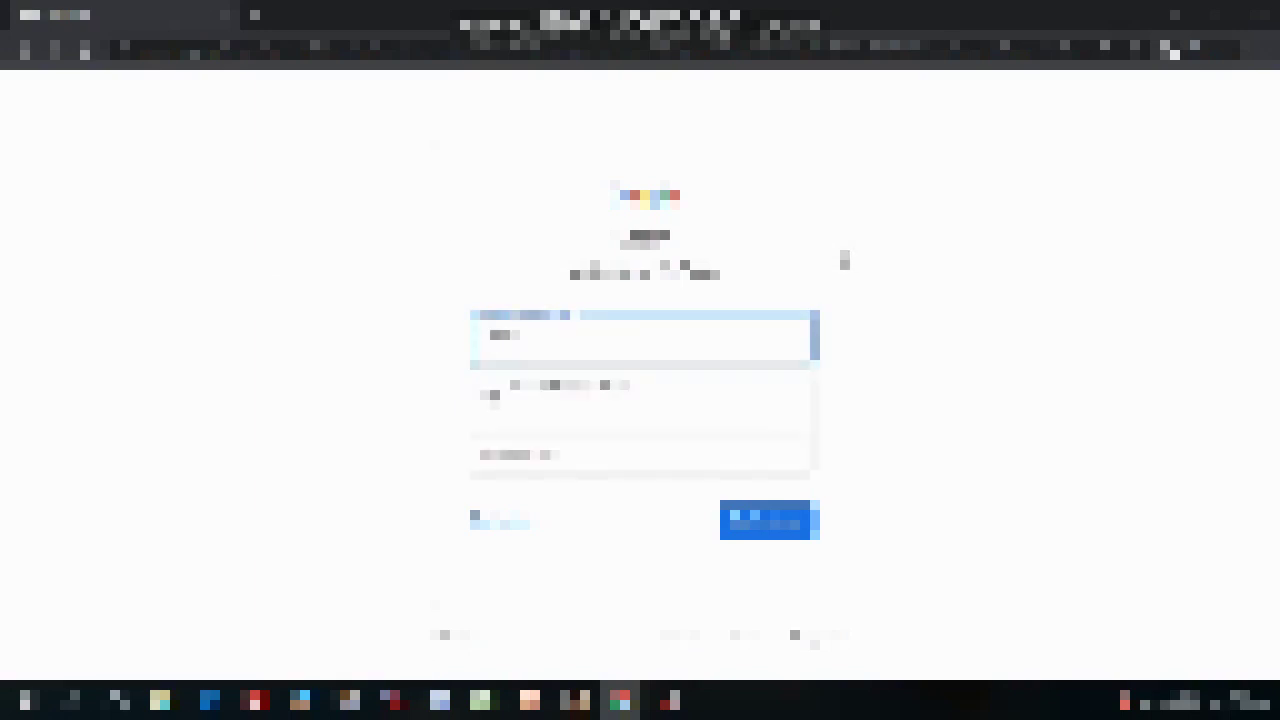
key("Down")
key("Return")
key("Return")
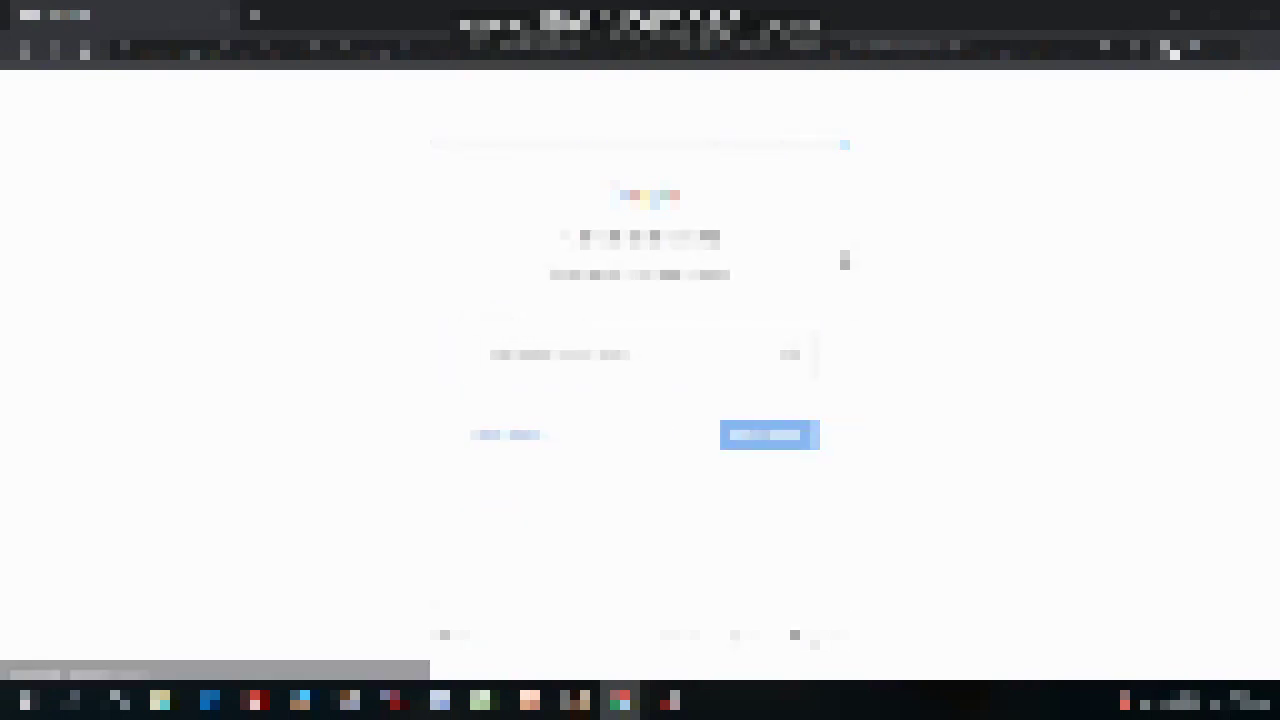
key("Return")
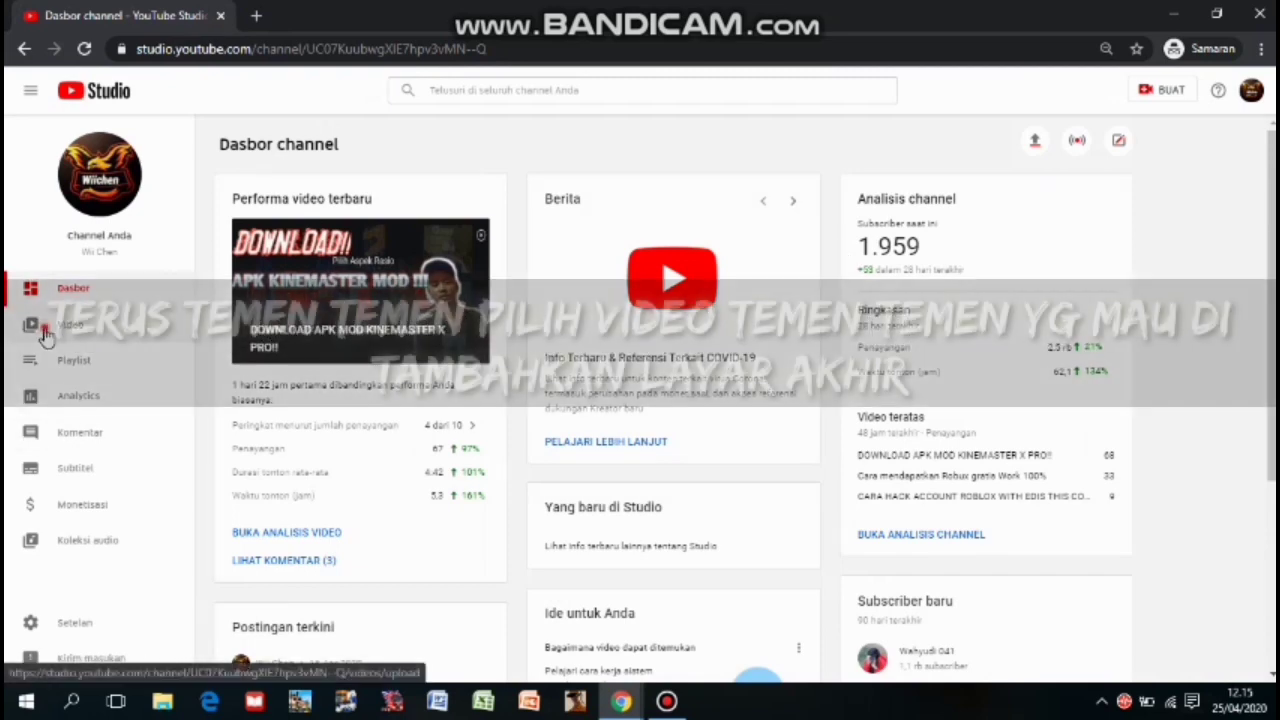
Open the end screen editor of the channel video "DOWNLOAD APK MOD KINEMASTER X PRO!!" and play its preview
left_click(45, 330)
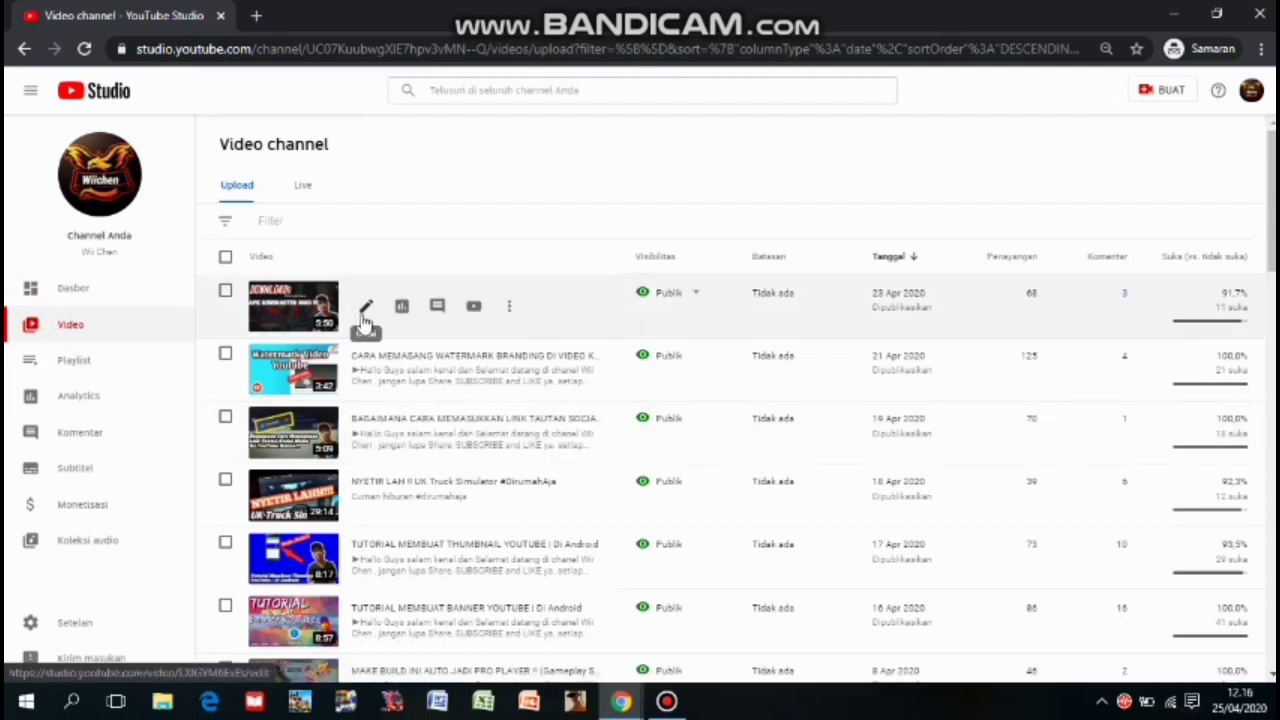
left_click(365, 318)
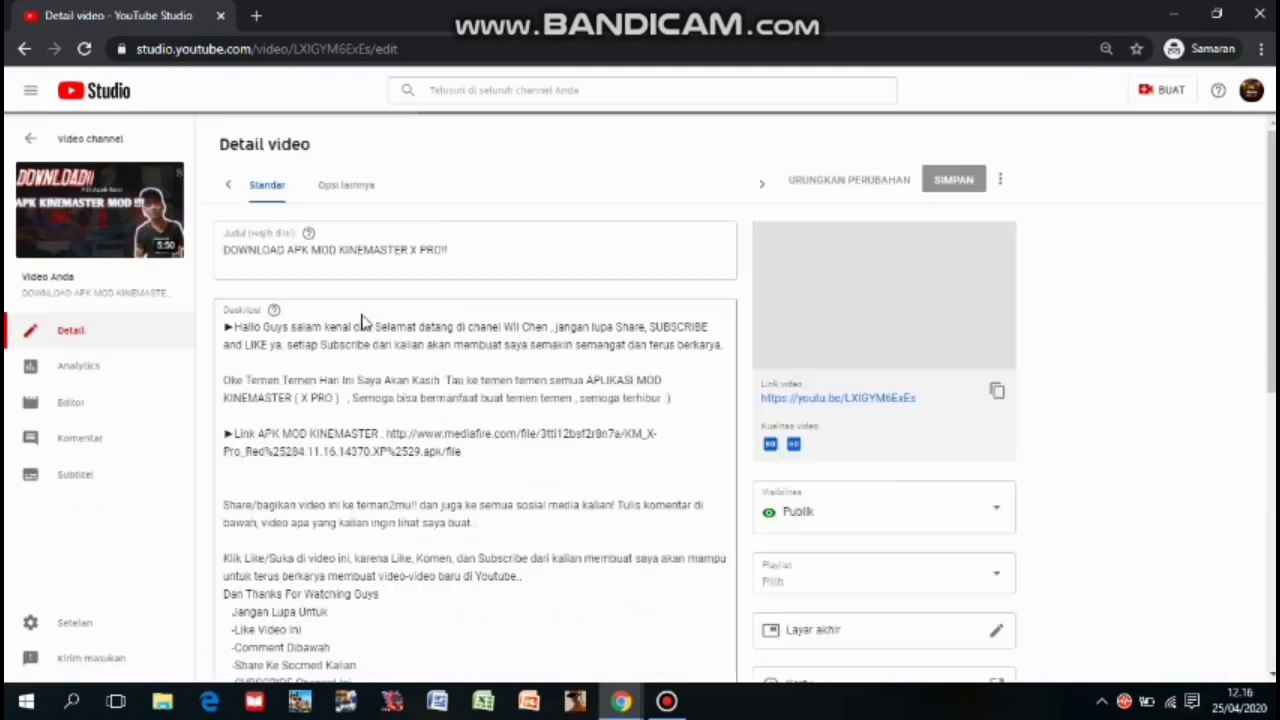
scroll(981, 465, "down", 2)
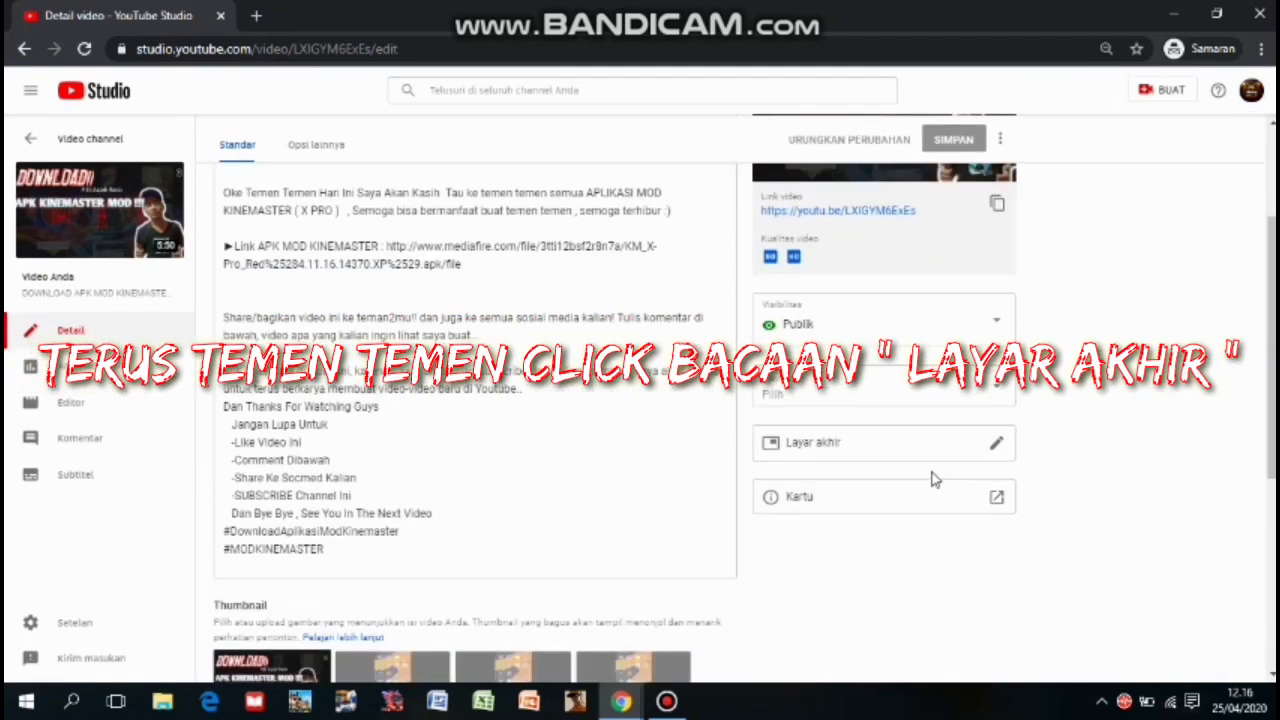
left_click(990, 447)
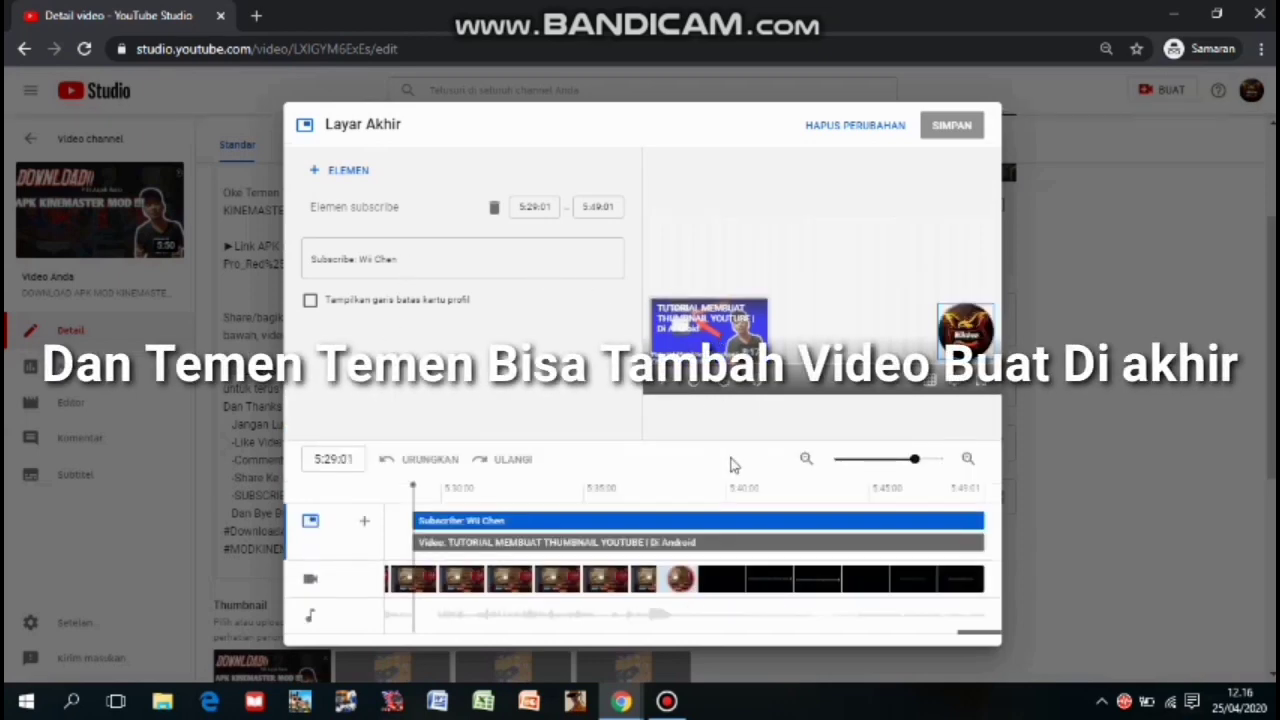
mouse_move(660, 386)
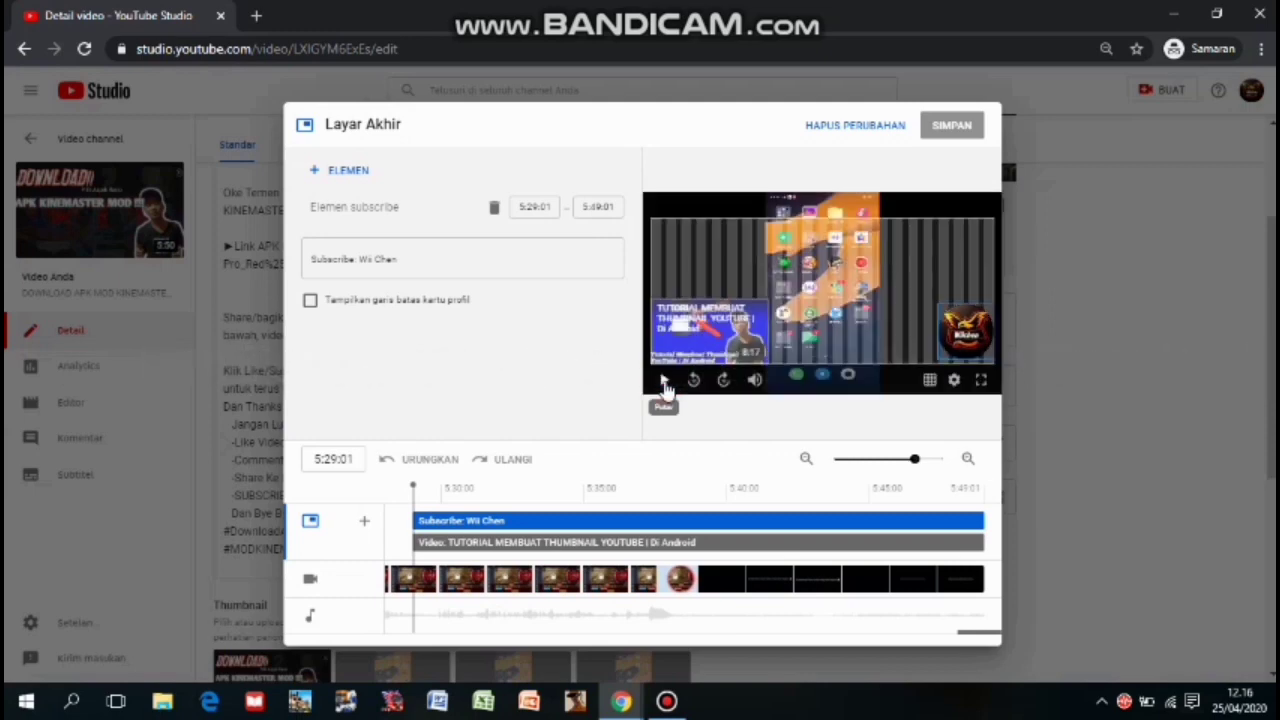
left_click(665, 386)
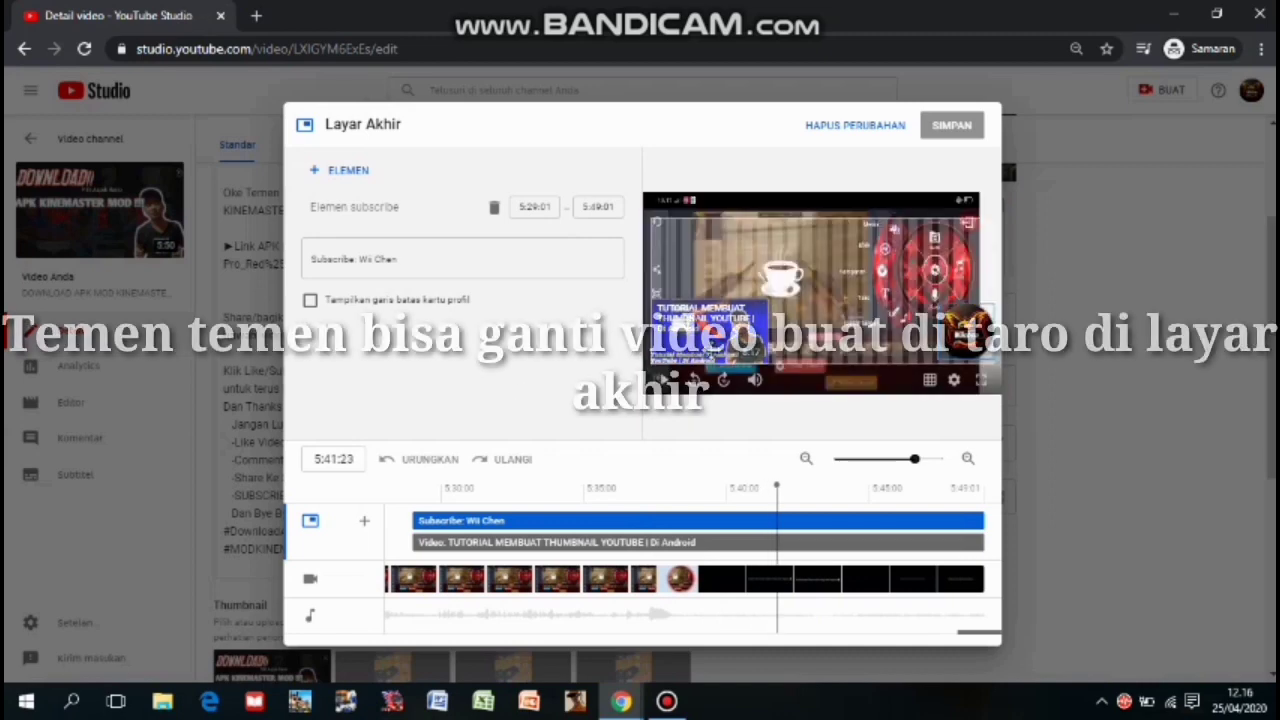
Browse the channel's own videos offered for the end screen's video element and close the video picker without choosing one
left_click(710, 346)
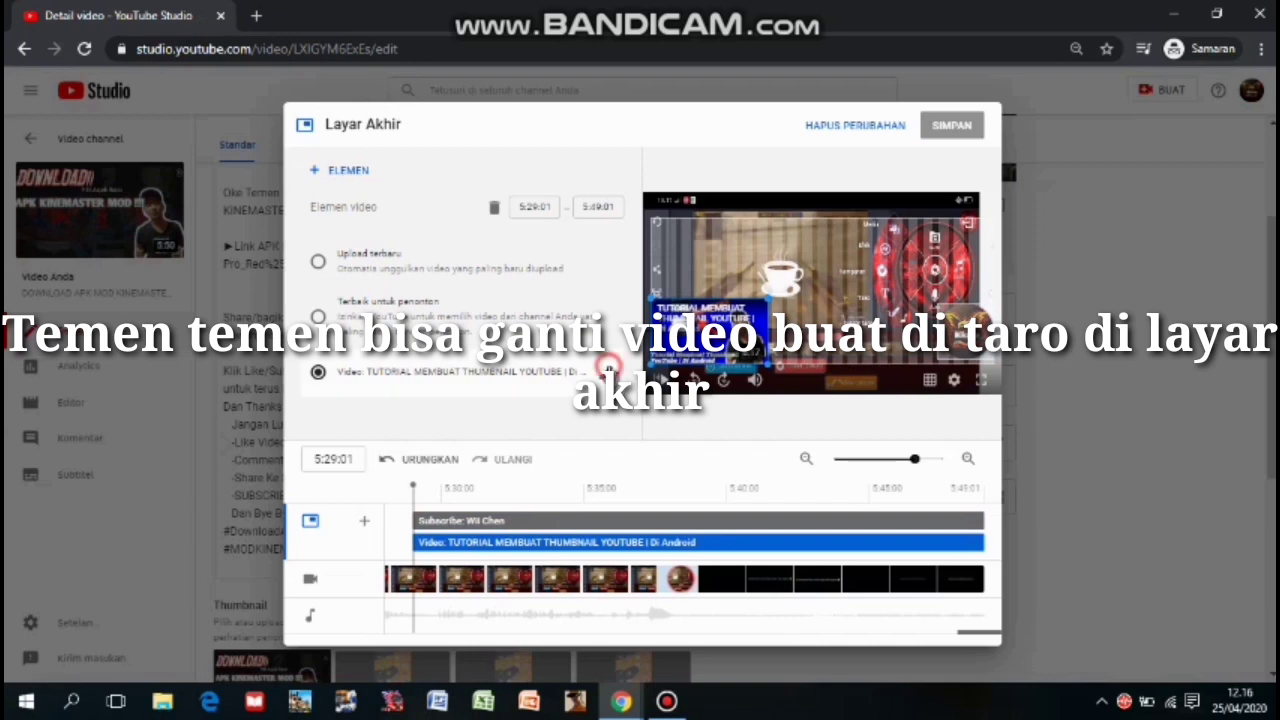
left_click(607, 365)
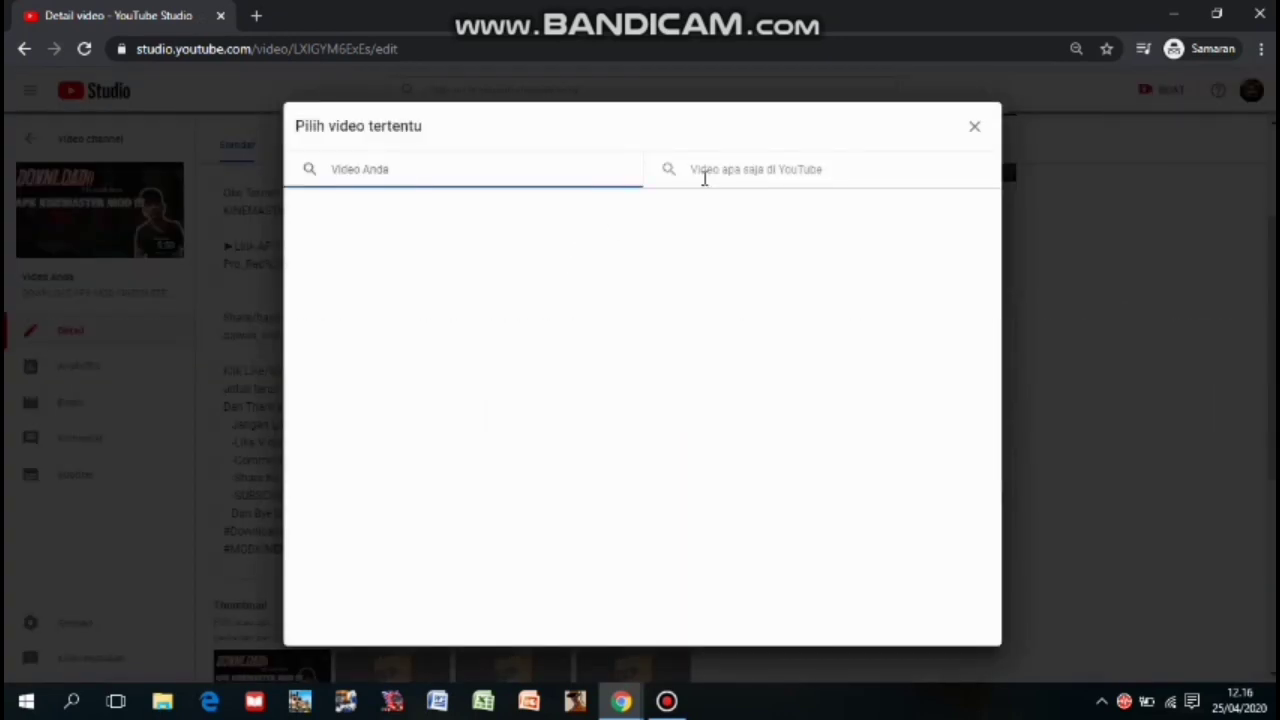
scroll(551, 290, "down", 5)
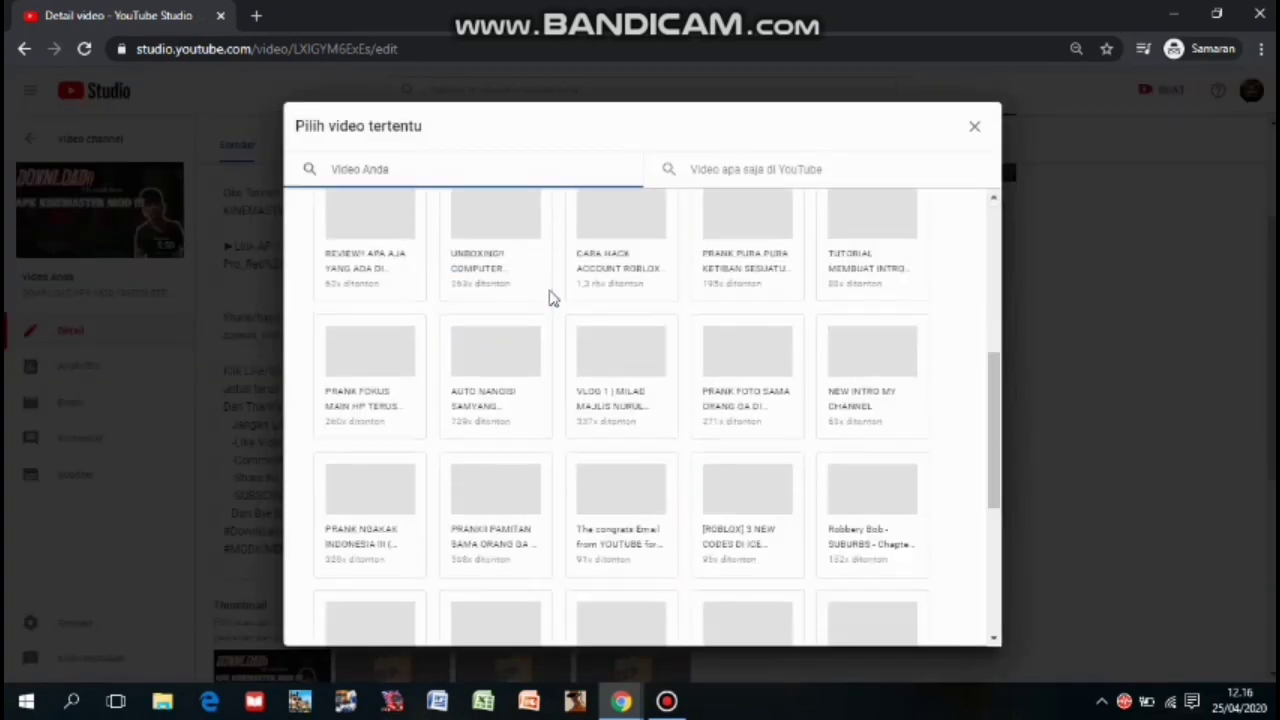
scroll(512, 445, "up", 2)
scroll(512, 445, "down", 5)
scroll(514, 443, "up", 8)
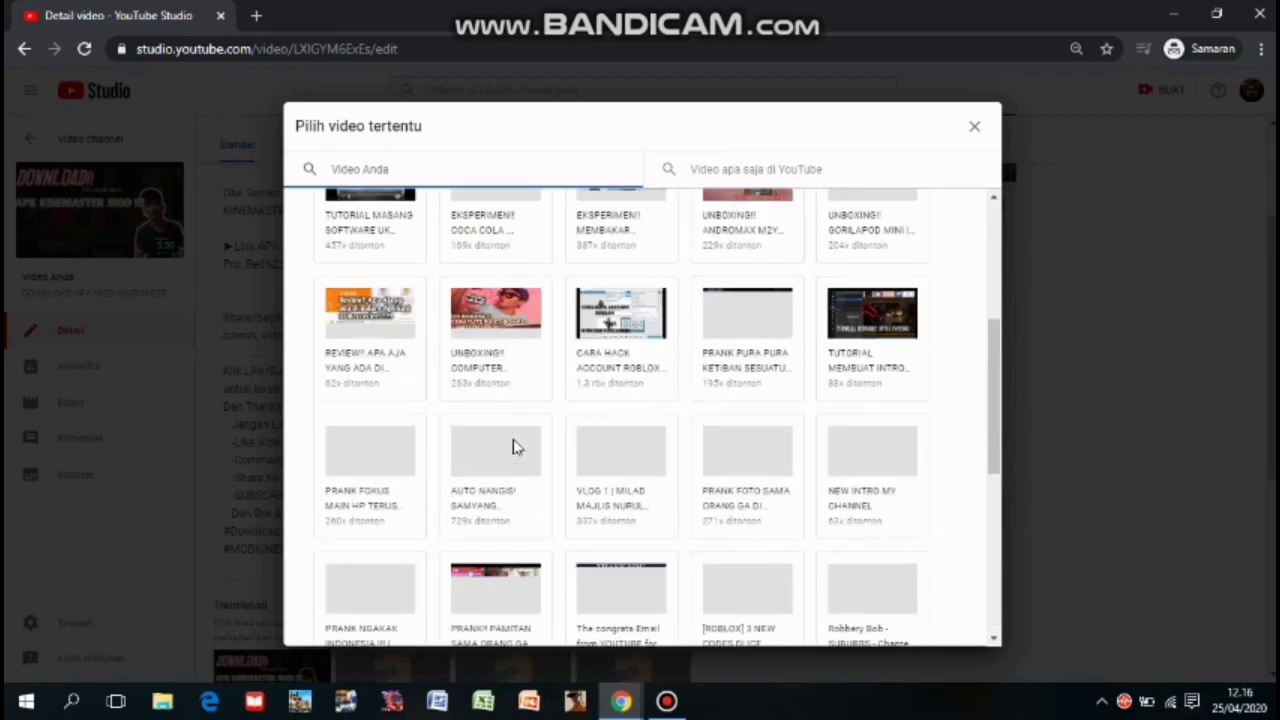
left_click(976, 126)
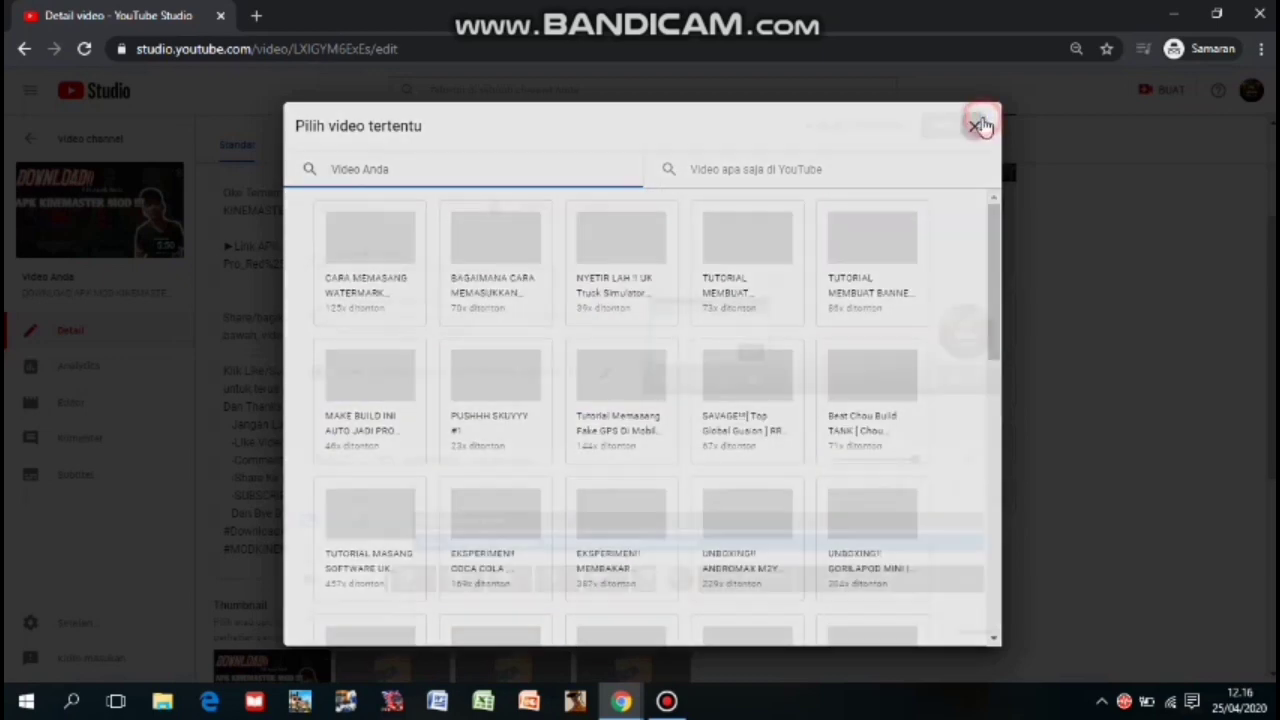
Inspect the end screen's subscribe element and leave the end screen editor, discarding changes
left_click(976, 346)
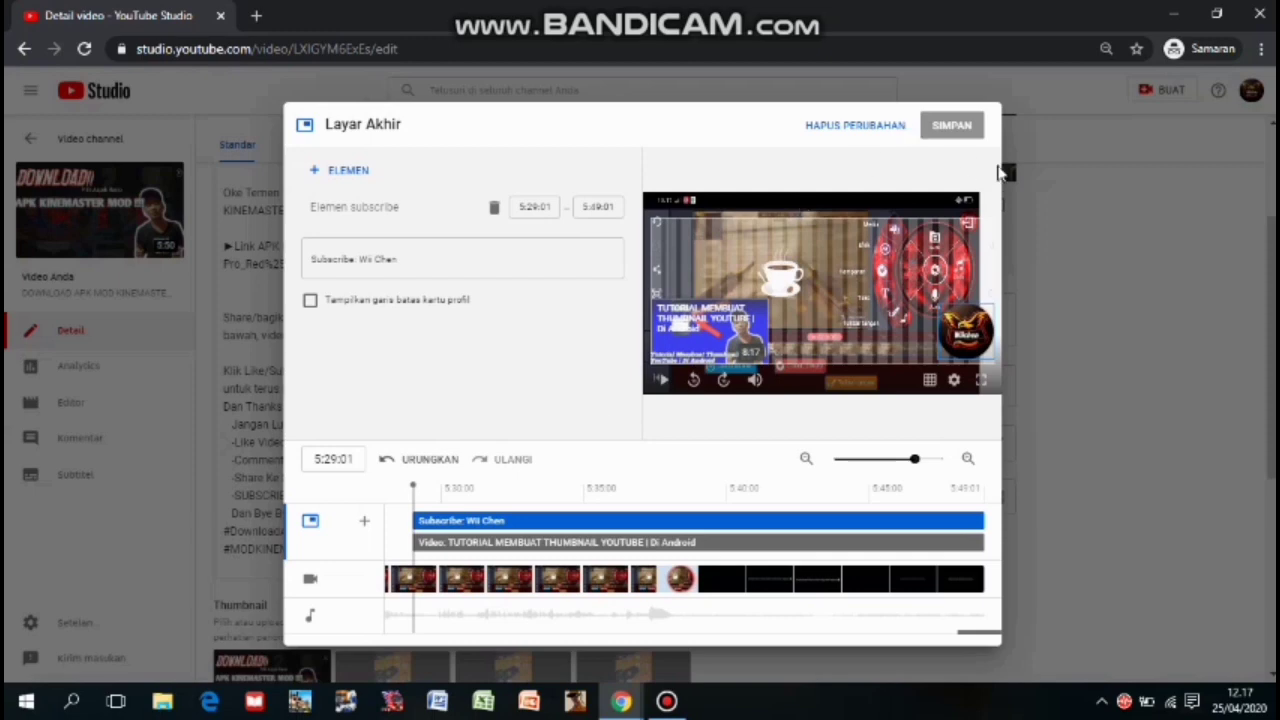
left_click(1065, 276)
left_click(875, 128)
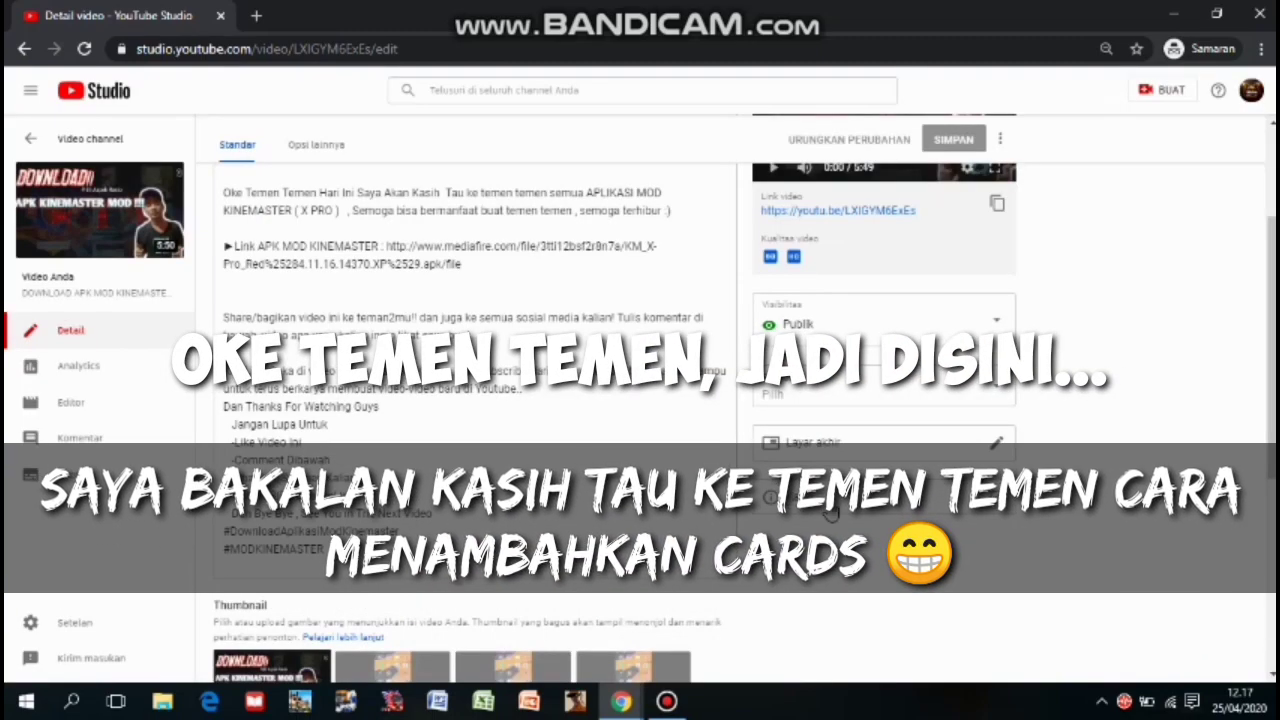
Open the video's cards editor and look through the suggested videos in the preview's card list, pausing playback
left_click(830, 510)
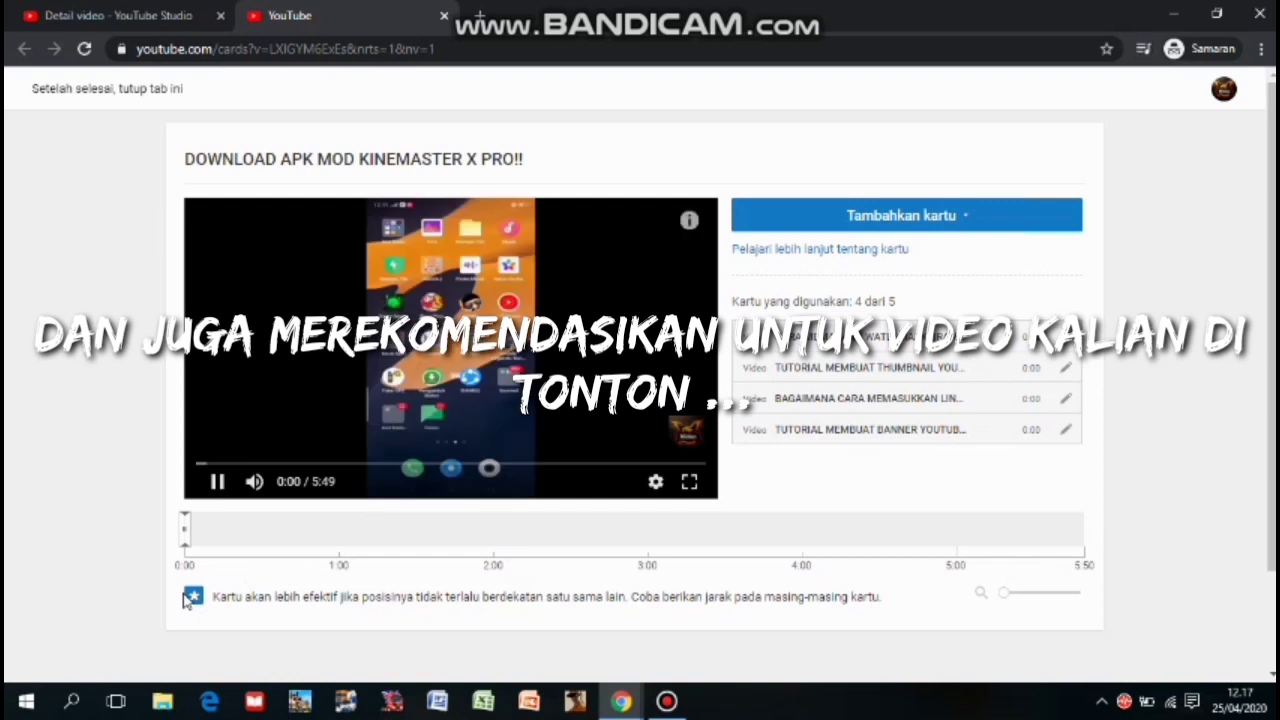
left_click(217, 481)
left_click(688, 219)
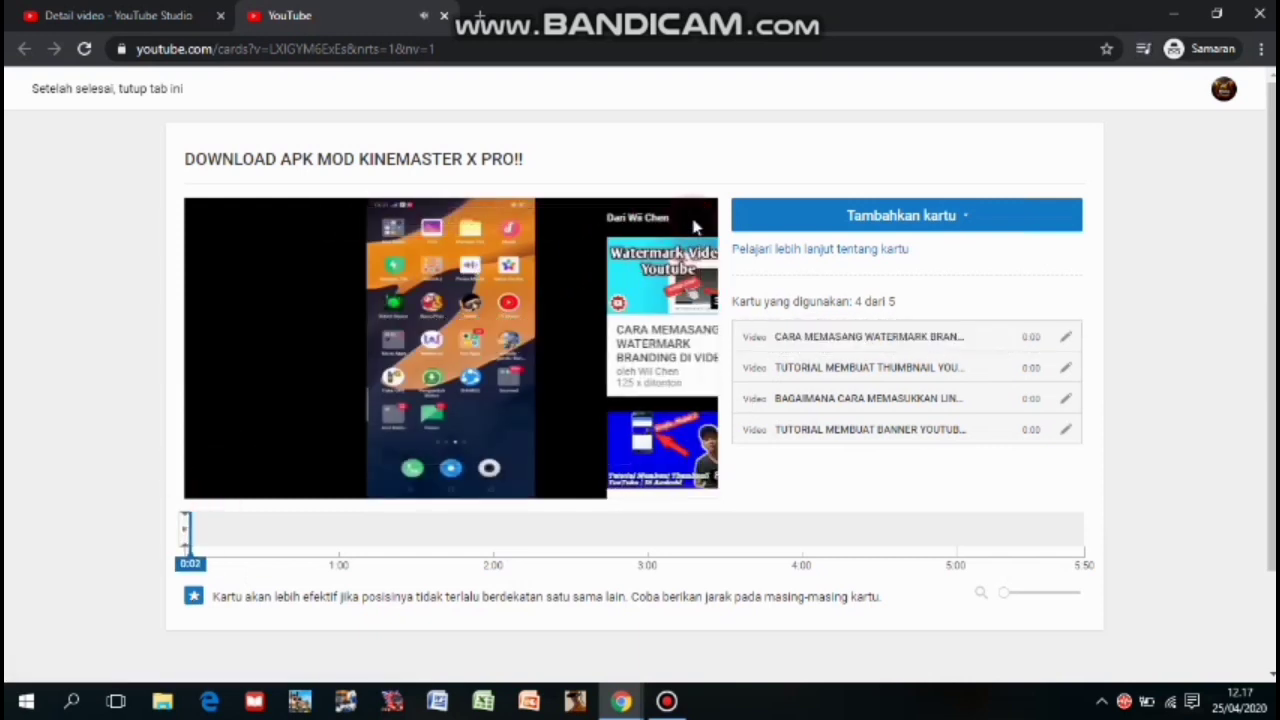
scroll(683, 250, "down", 4)
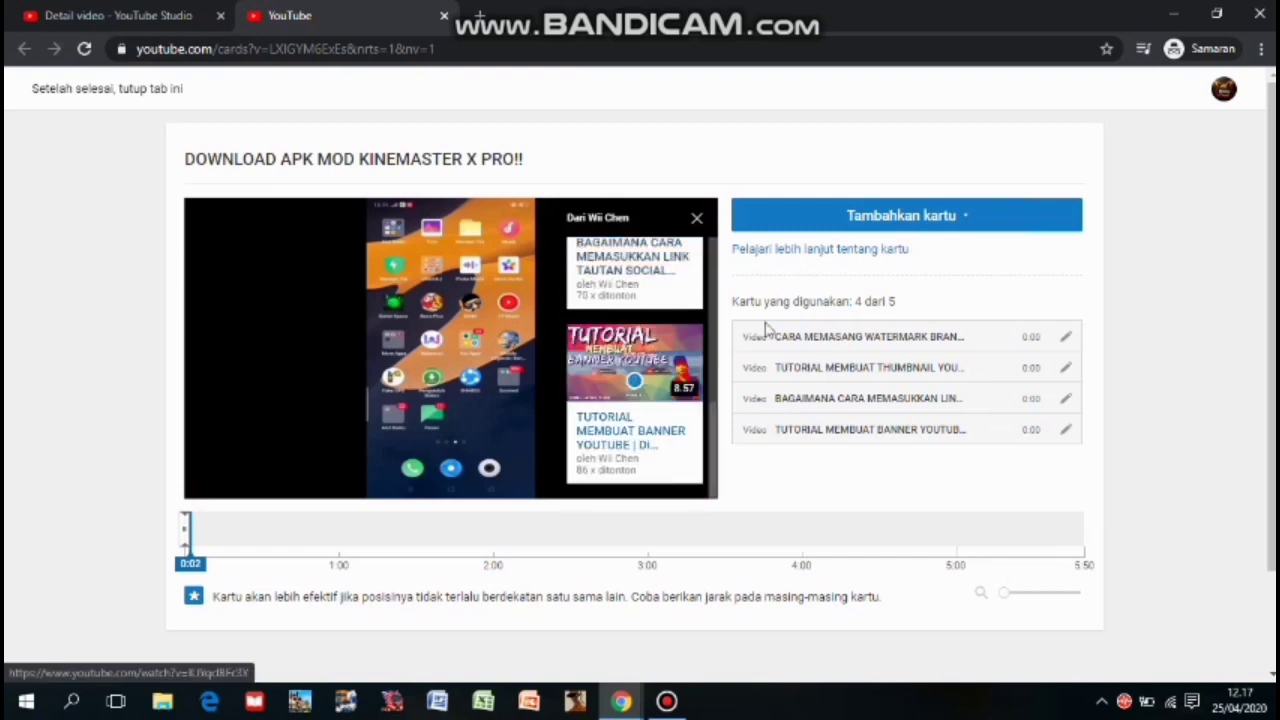
scroll(658, 385, "up", 5)
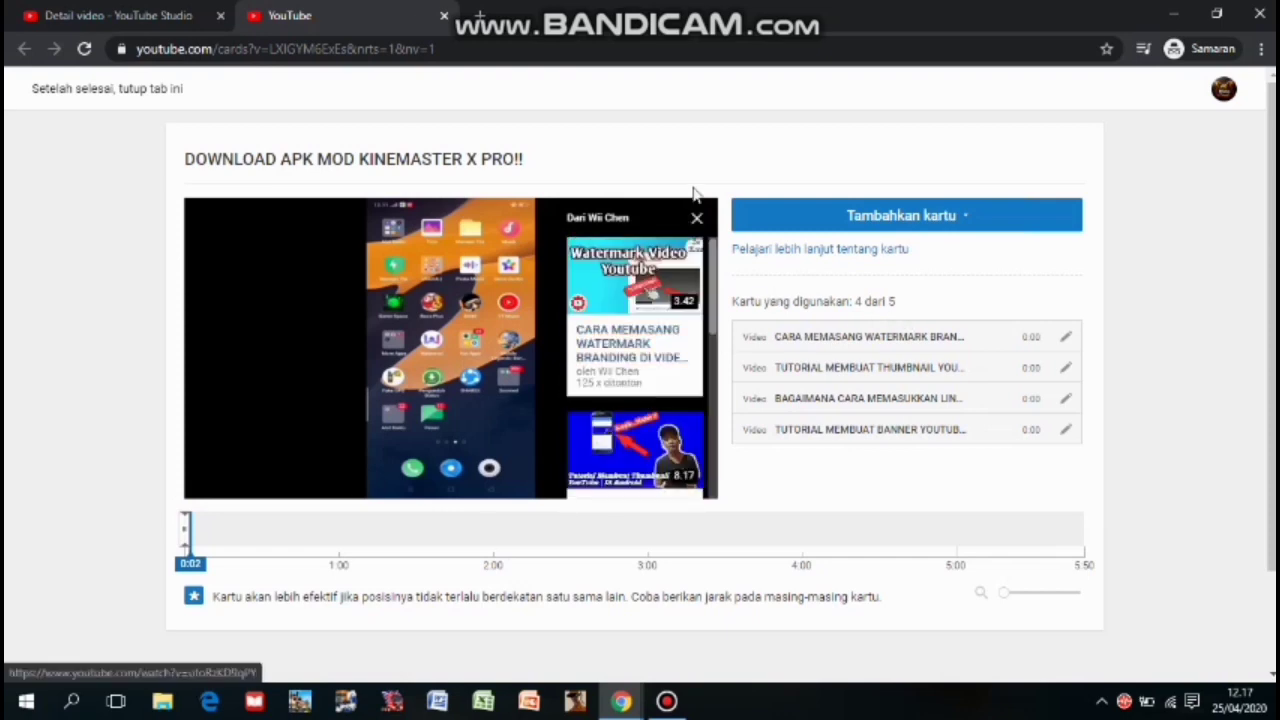
left_click(698, 219)
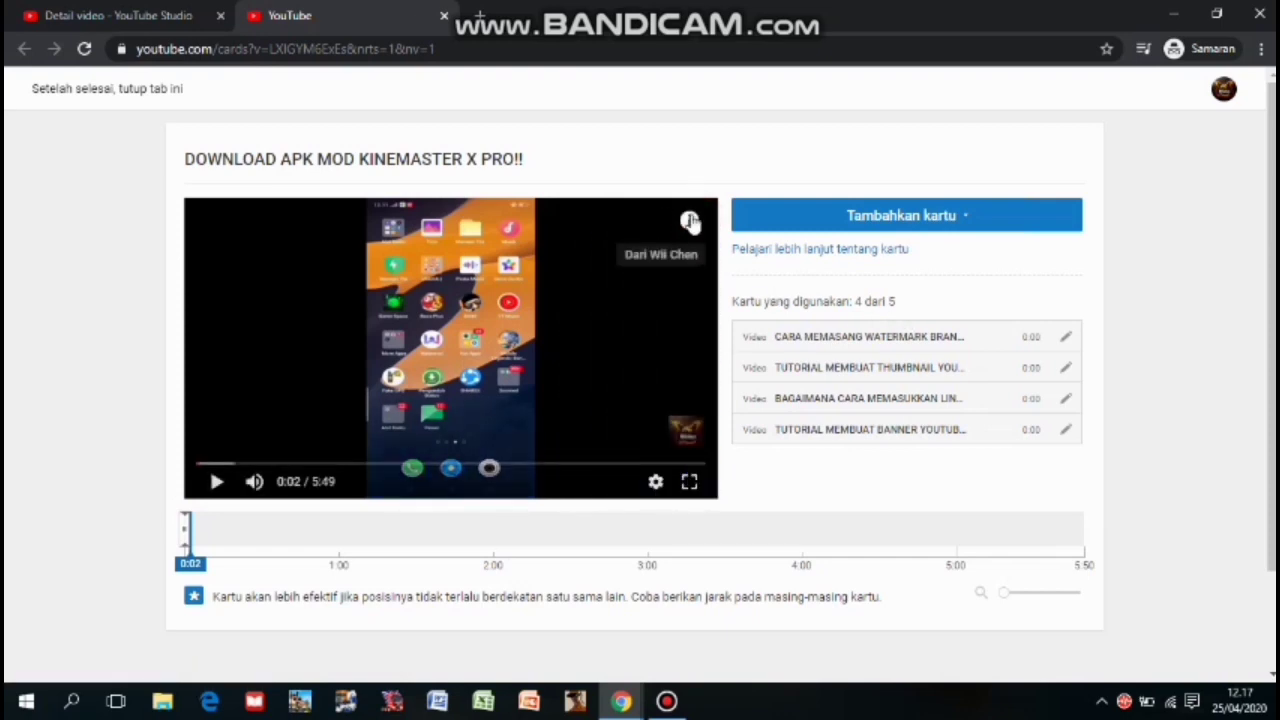
Browse the uploads offered for a new video or playlist card and cancel creating the card
left_click(792, 220)
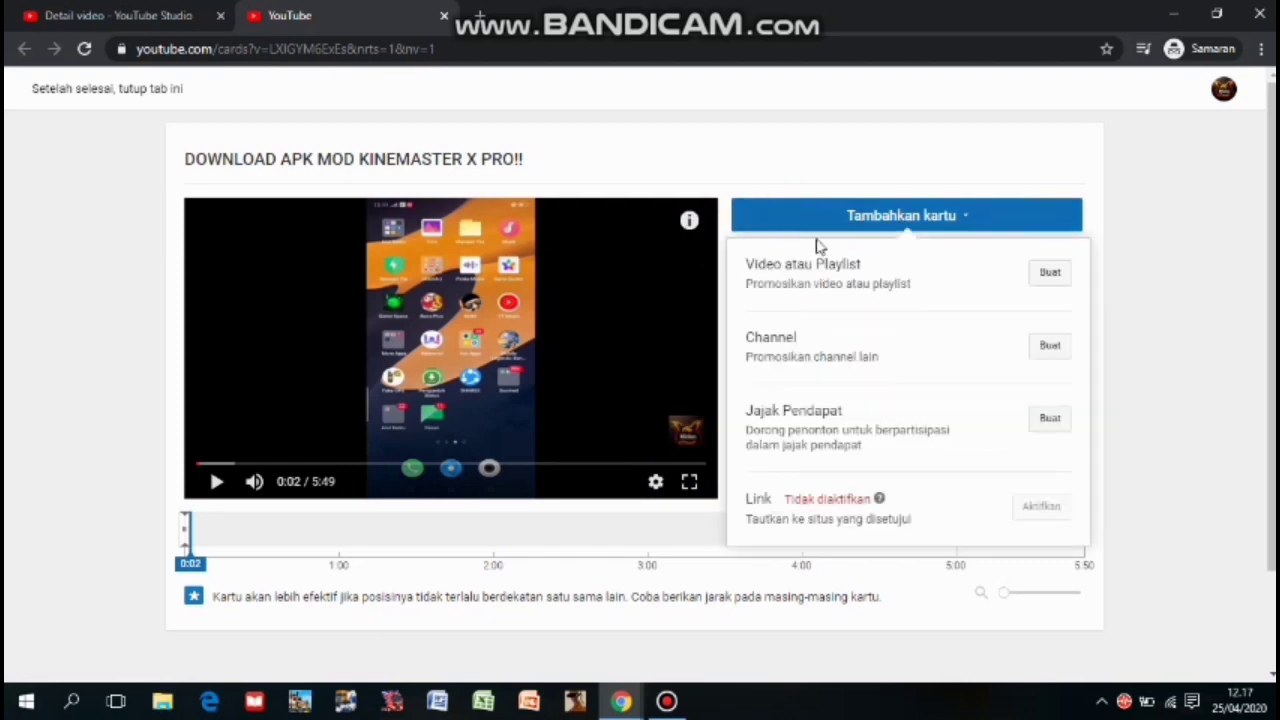
left_click(1047, 283)
scroll(650, 300, "down", 5)
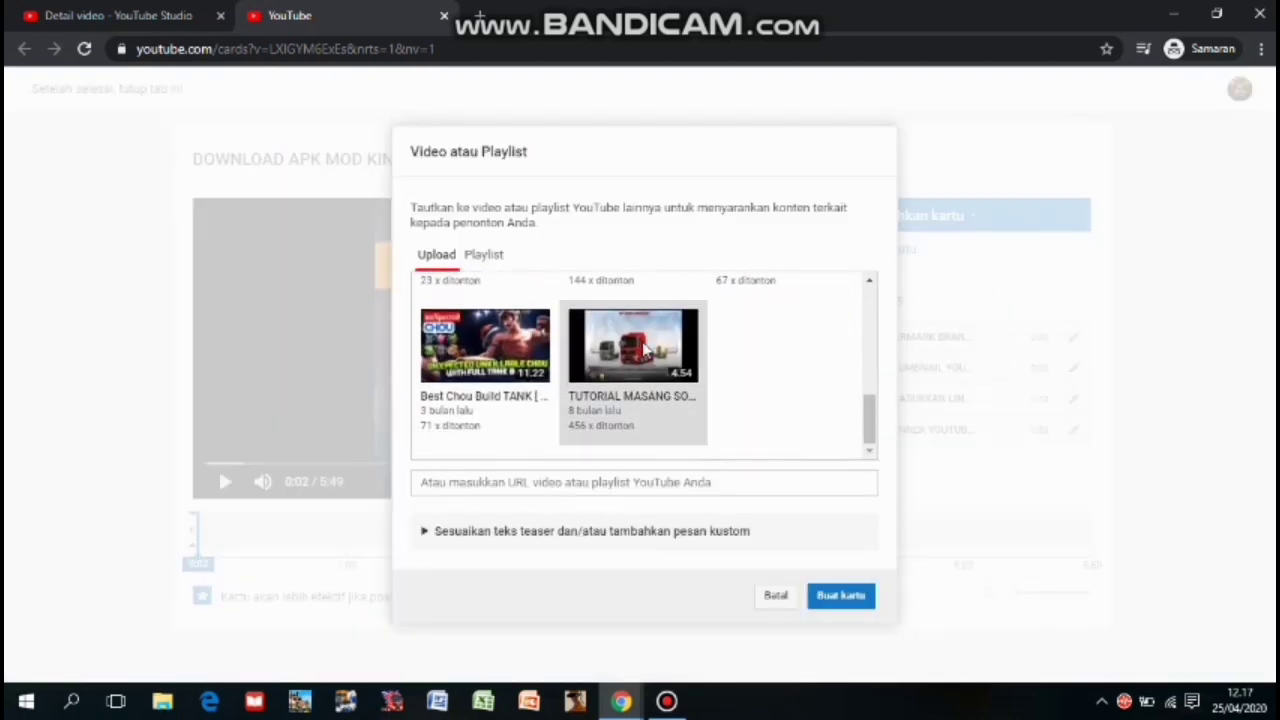
scroll(645, 350, "up", 6)
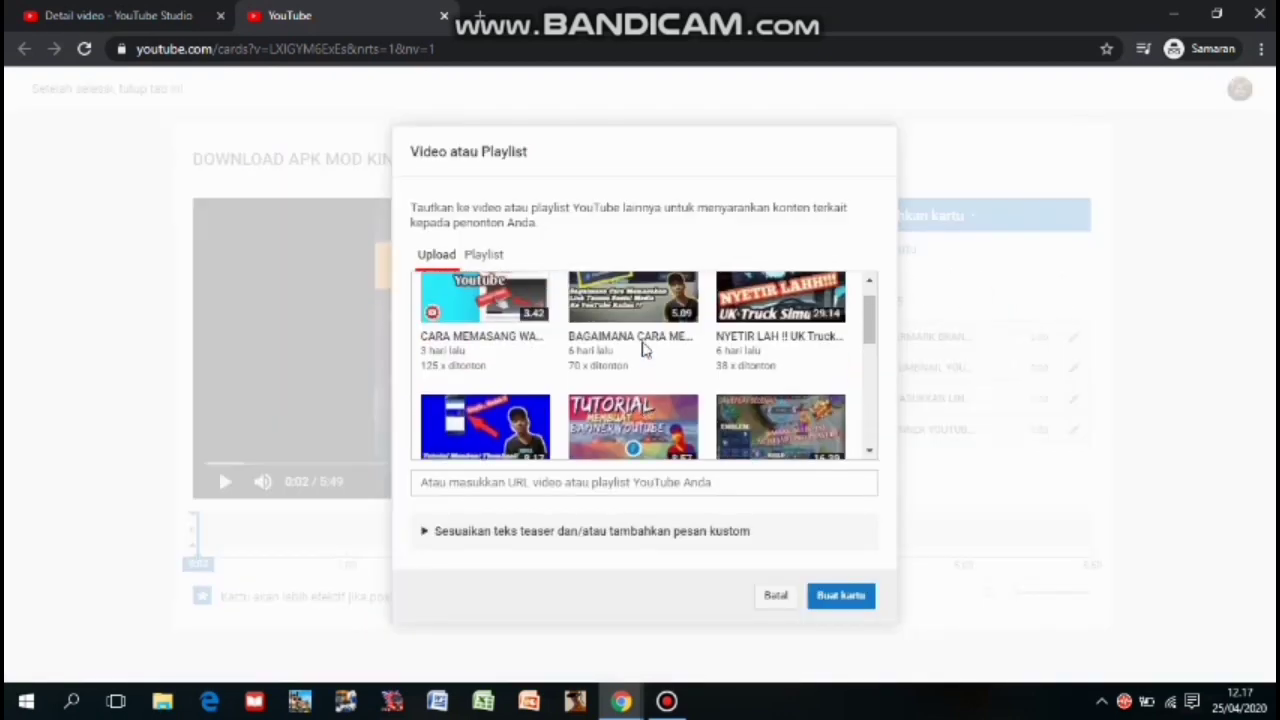
left_click(775, 597)
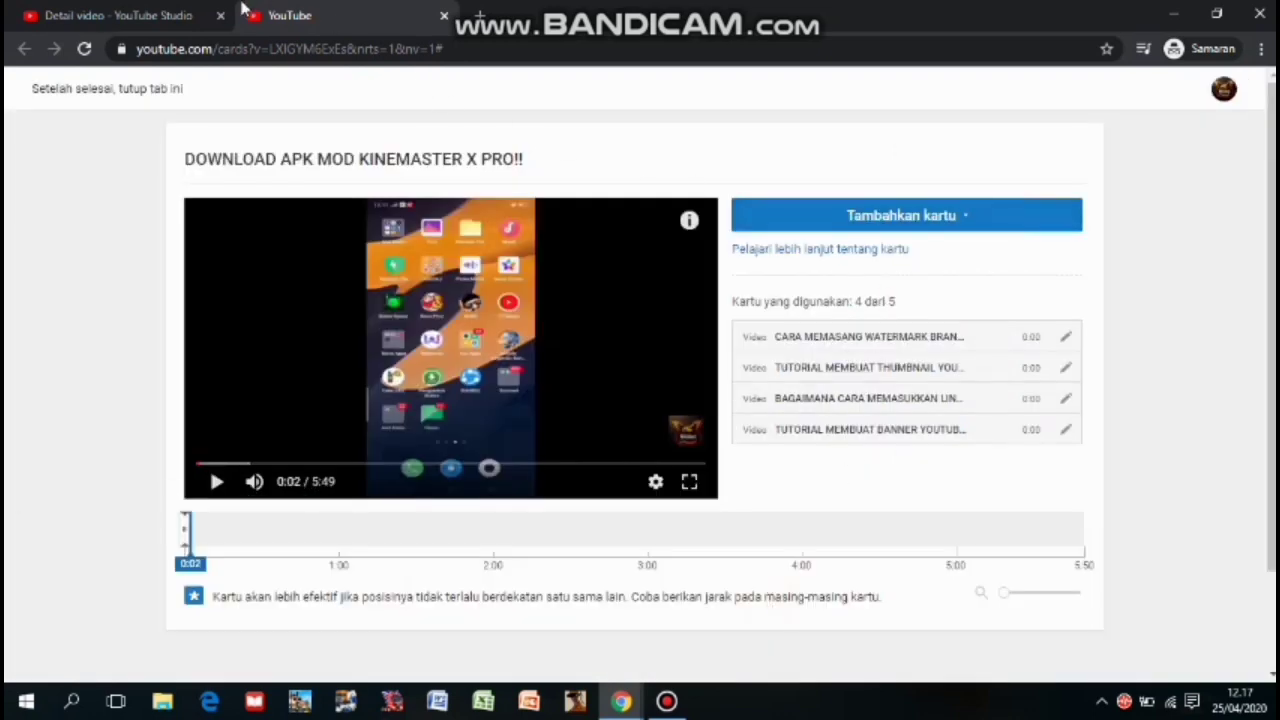
Return to the YouTube Studio video details and go back to the channel's video list
left_click(208, 10)
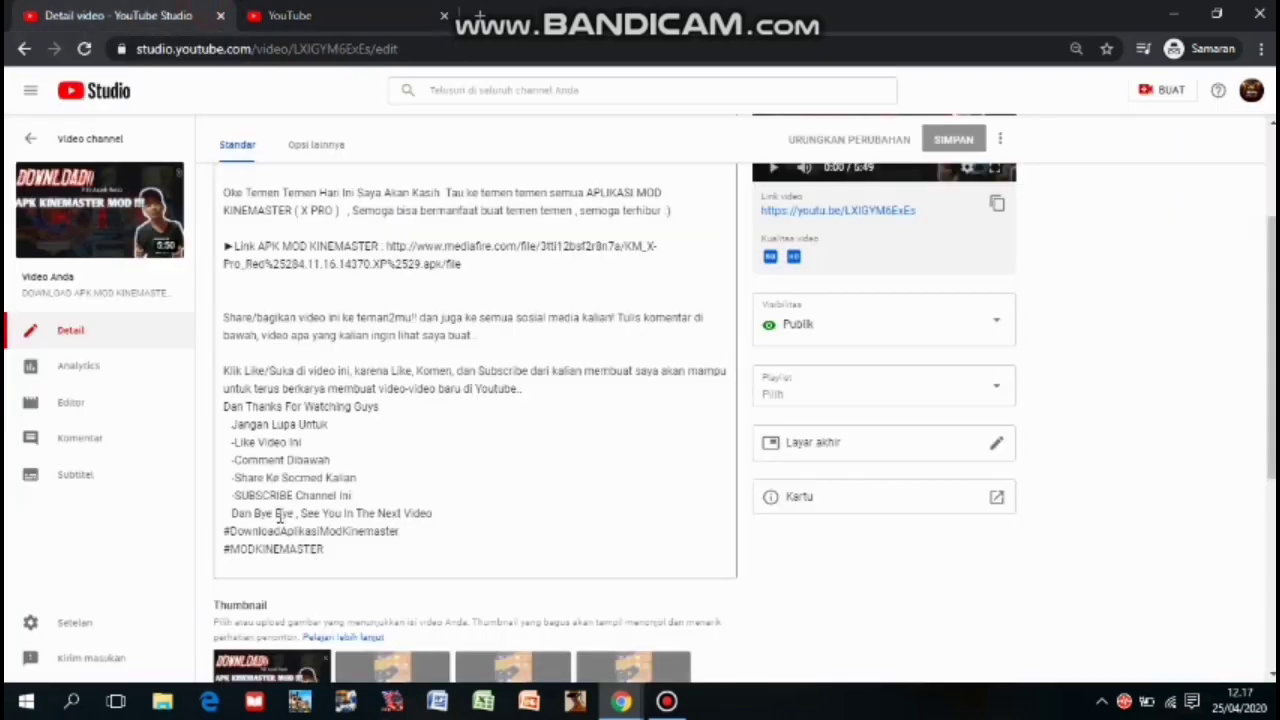
left_click(114, 146)
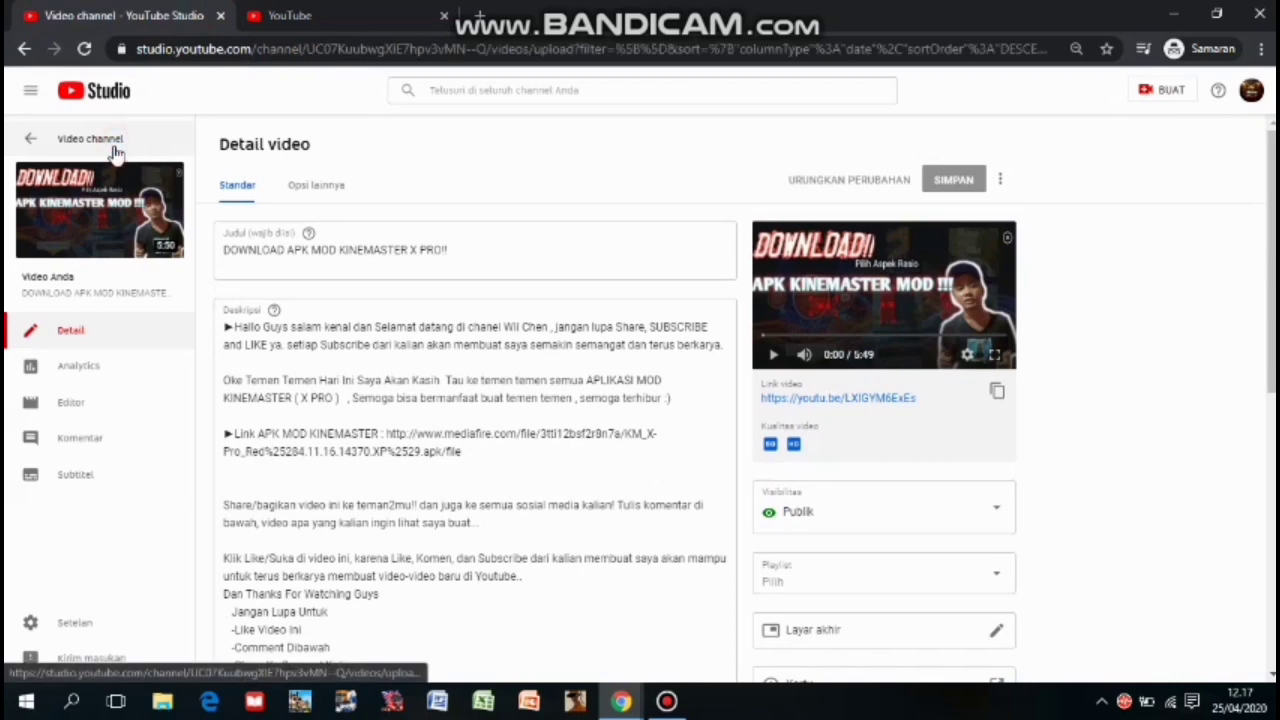